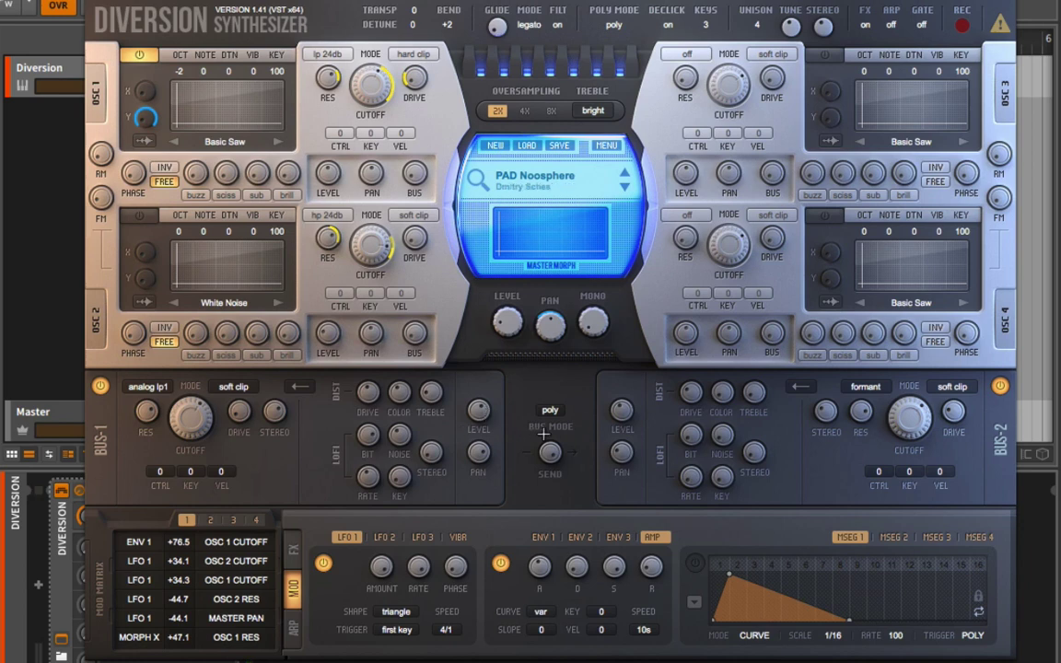
Switch off BUS-1, raise BUS 1 stereo to 100%, and flip between the FX and MOD panels.
click(99, 387)
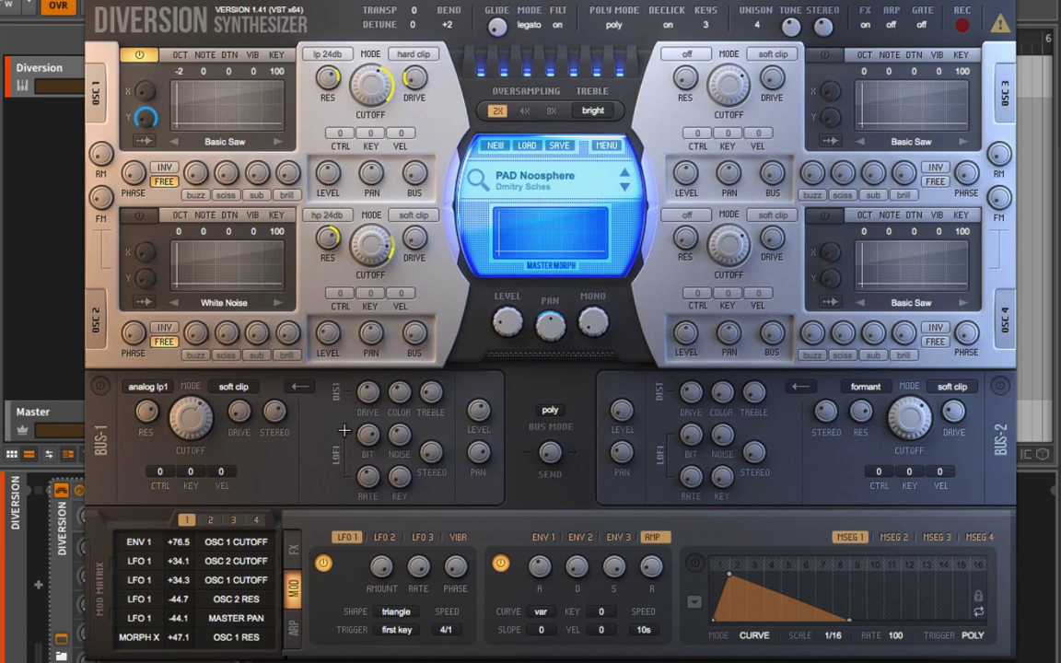
mouse_move(728, 333)
mouse_move(413, 329)
mouse_move(286, 413)
mouse_move(359, 450)
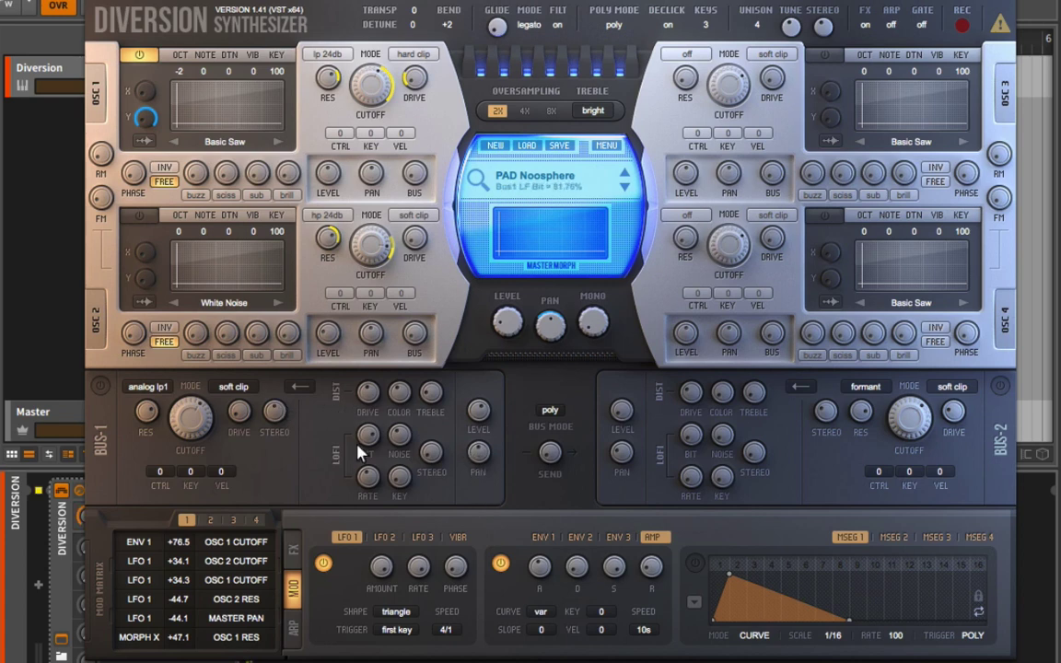
mouse_move(273, 411)
mouse_down()
mouse_move(259, 338)
mouse_move(286, 313)
mouse_move(313, 349)
mouse_move(311, 265)
mouse_move(277, 324)
mouse_move(273, 413)
mouse_up()
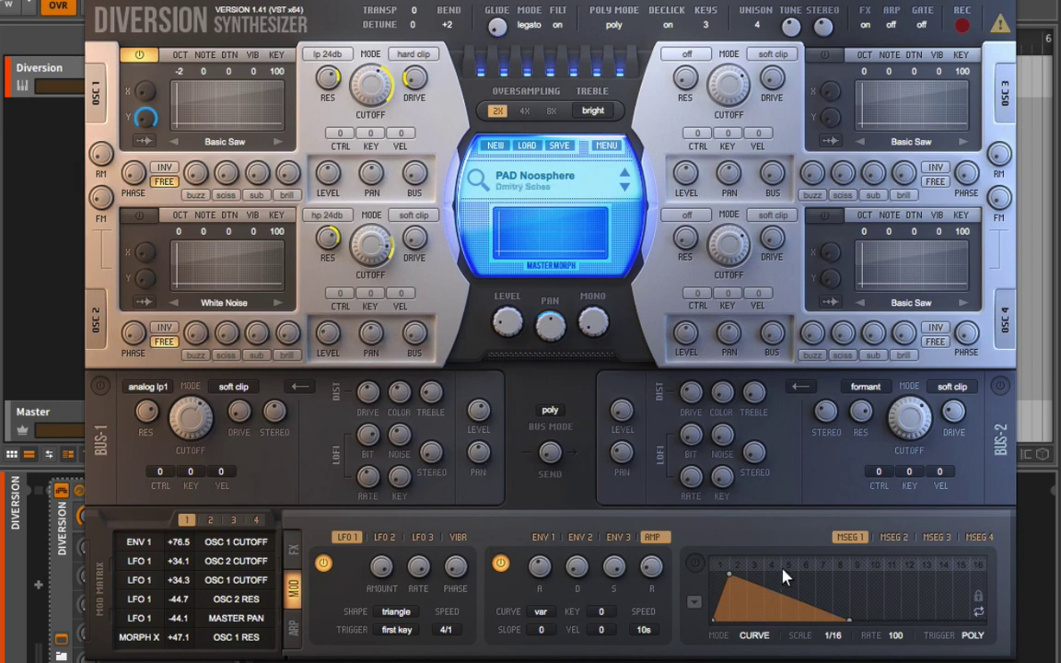
click(293, 550)
click(295, 586)
click(383, 539)
click(421, 539)
click(458, 539)
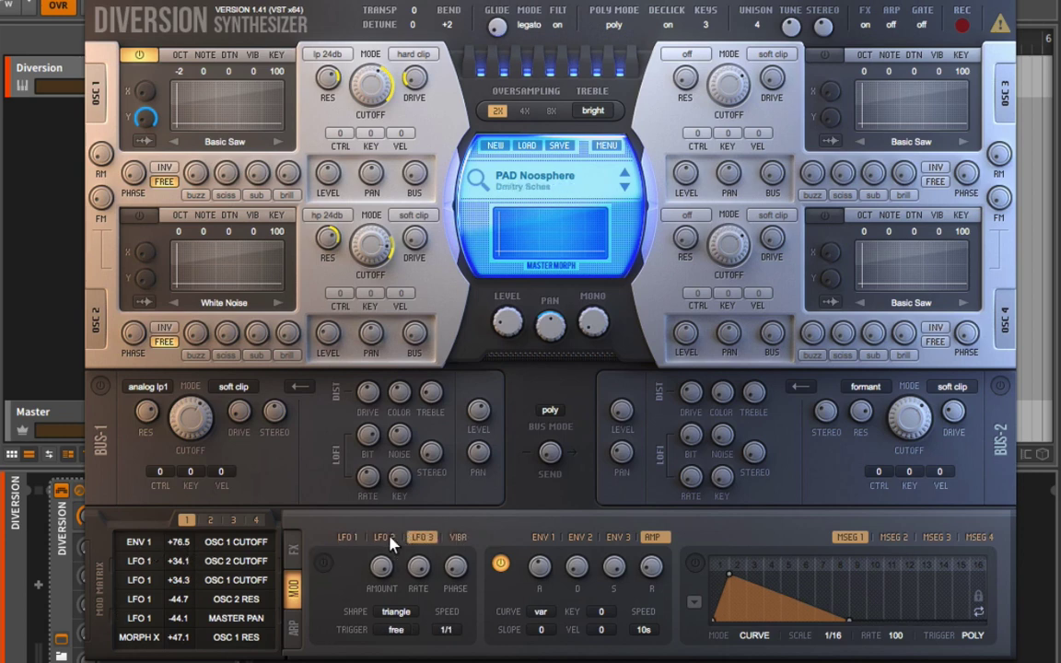
click(348, 538)
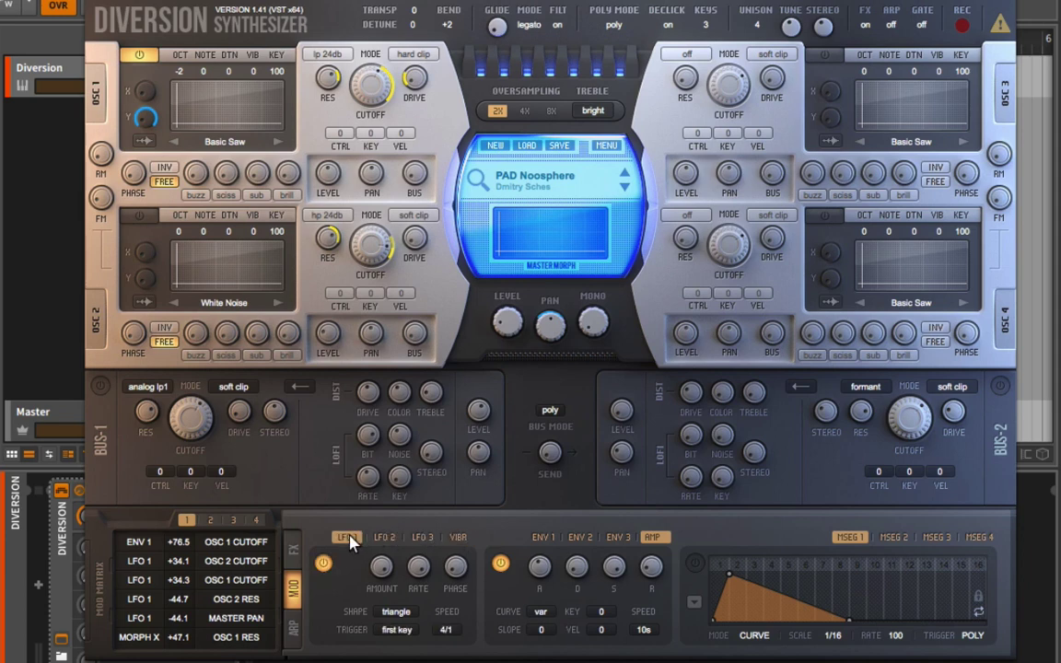
click(457, 536)
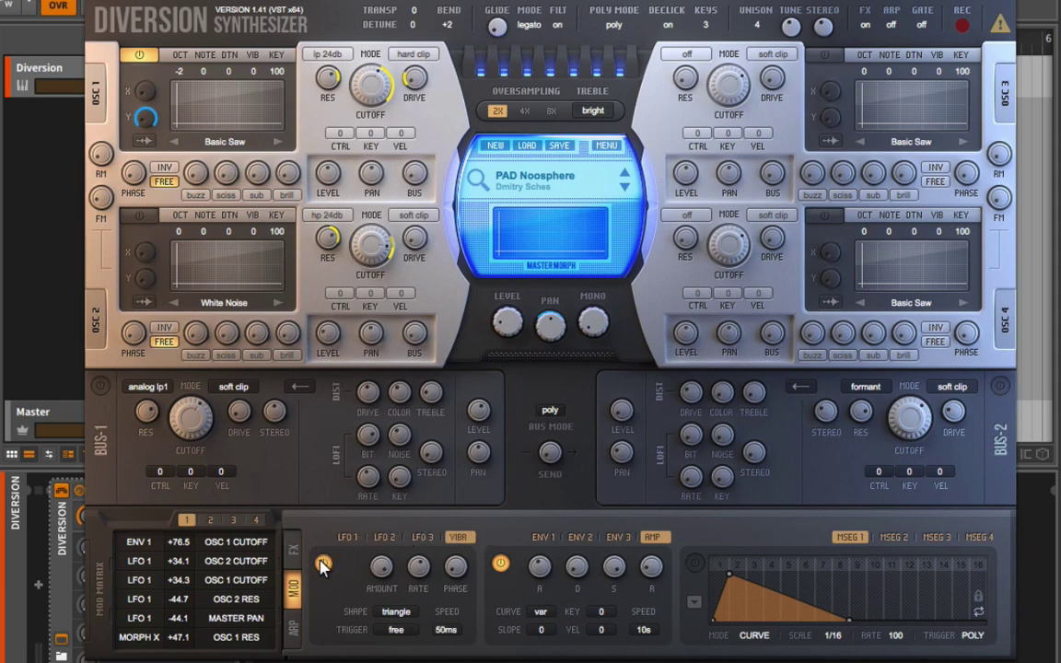
click(344, 538)
mouse_move(449, 573)
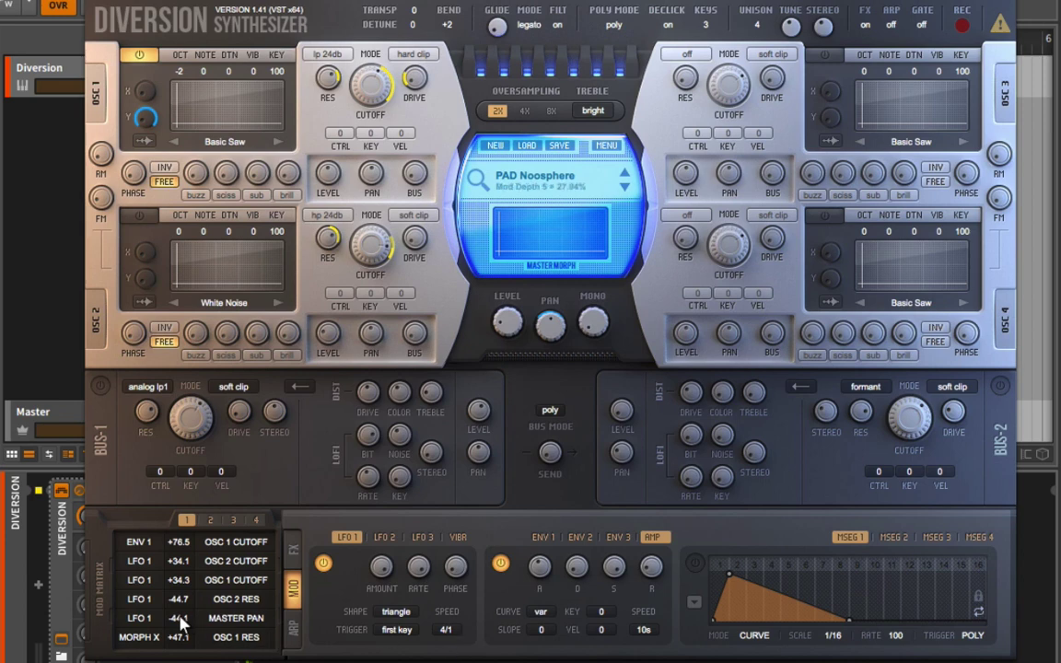
Adjust the LFO 1 to MASTER PAN depth and check the master pan's modulation options.
mouse_move(180, 624)
drag(180, 625, 201, 317)
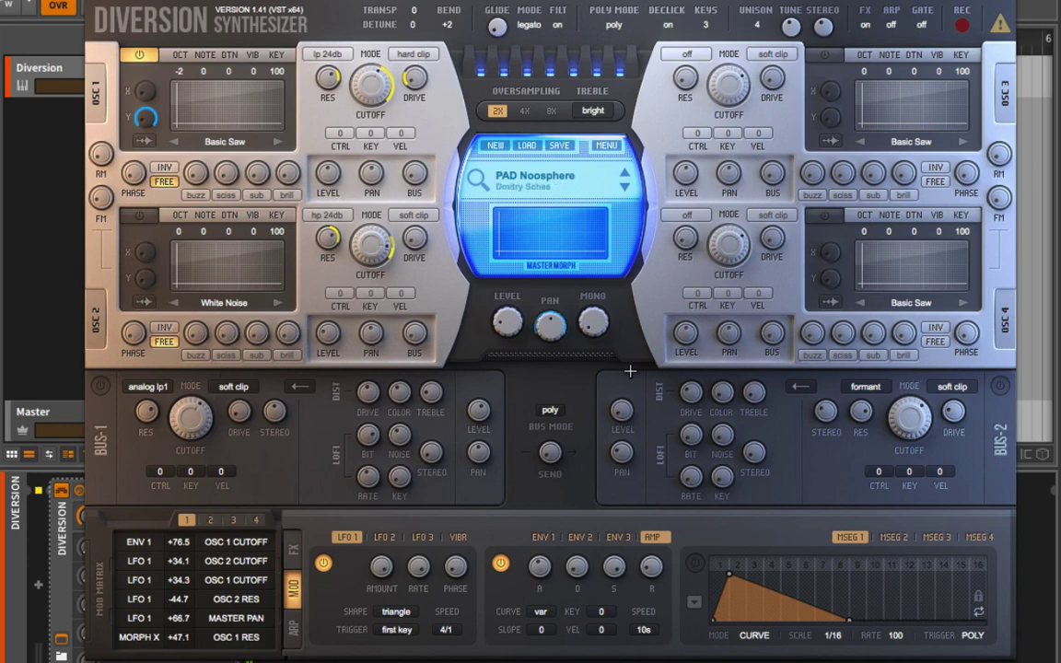
mouse_move(538, 331)
right_click(549, 333)
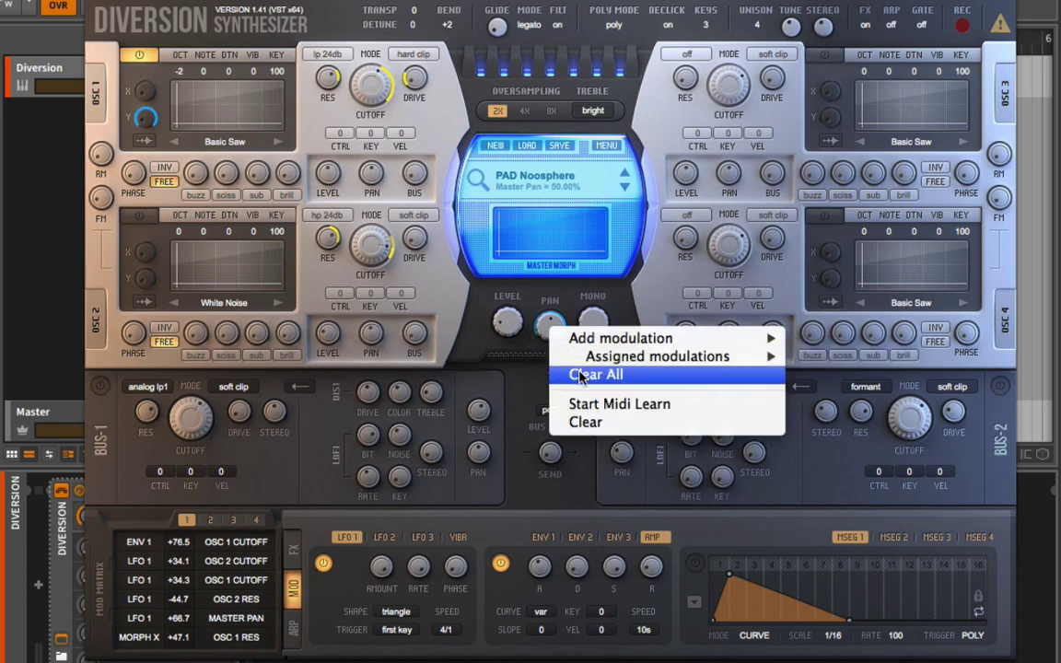
click(199, 560)
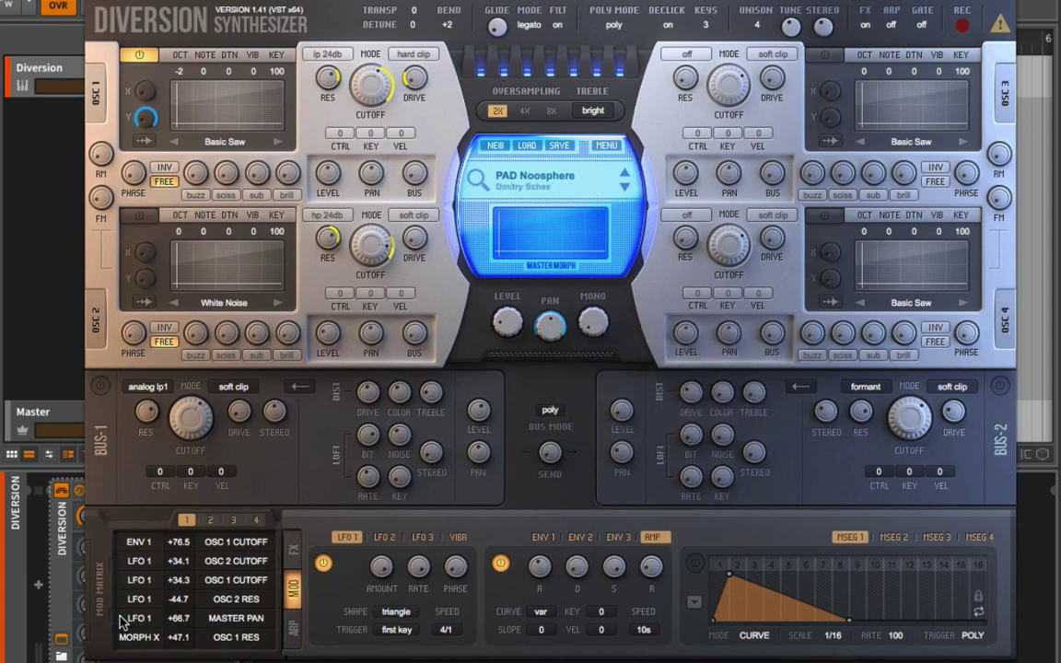
Set the fifth routing's destination and source to Off, leaving an amount of about +25.
click(217, 625)
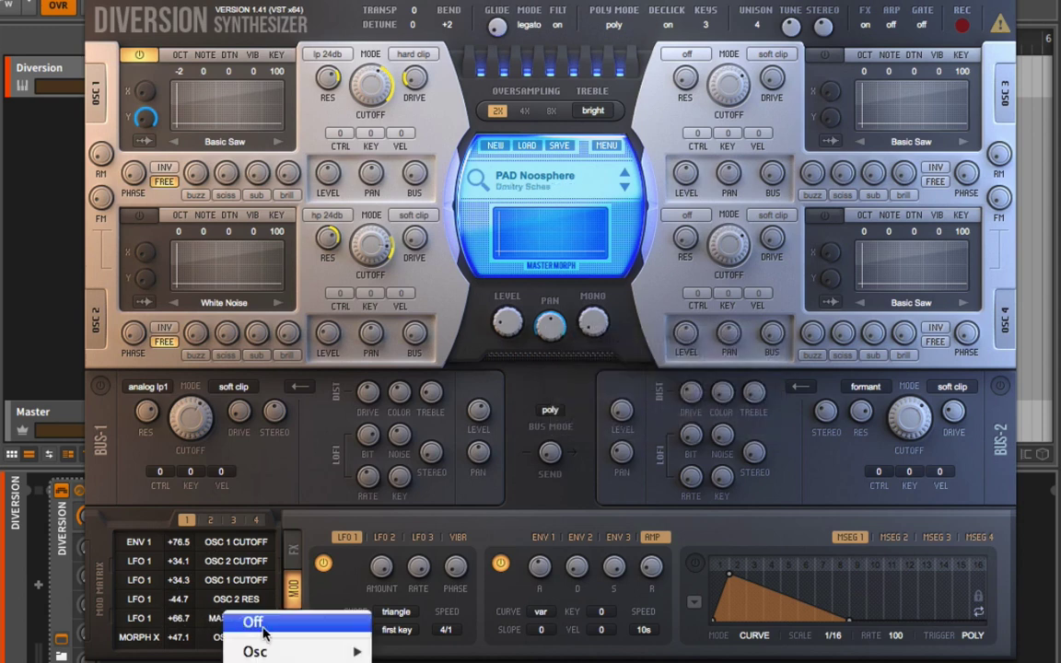
click(254, 624)
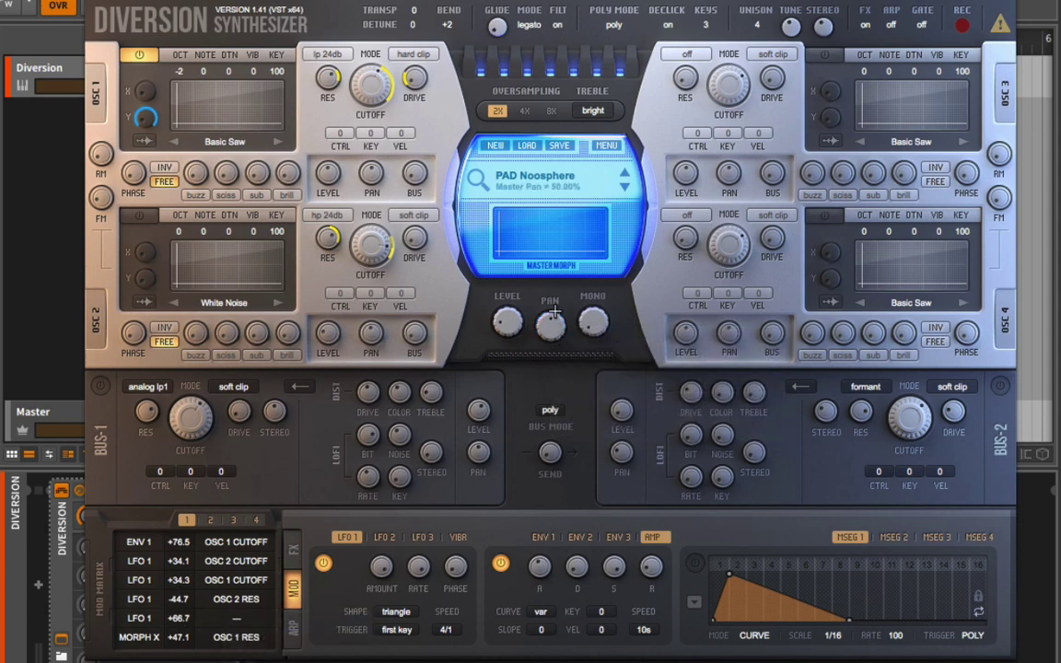
click(147, 618)
click(175, 620)
mouse_move(178, 624)
mouse_down()
mouse_move(159, 590)
mouse_move(159, 557)
mouse_move(183, 617)
mouse_up()
Clear all modulation from OSC 2 resonance and OSC 2 cutoff.
right_click(327, 239)
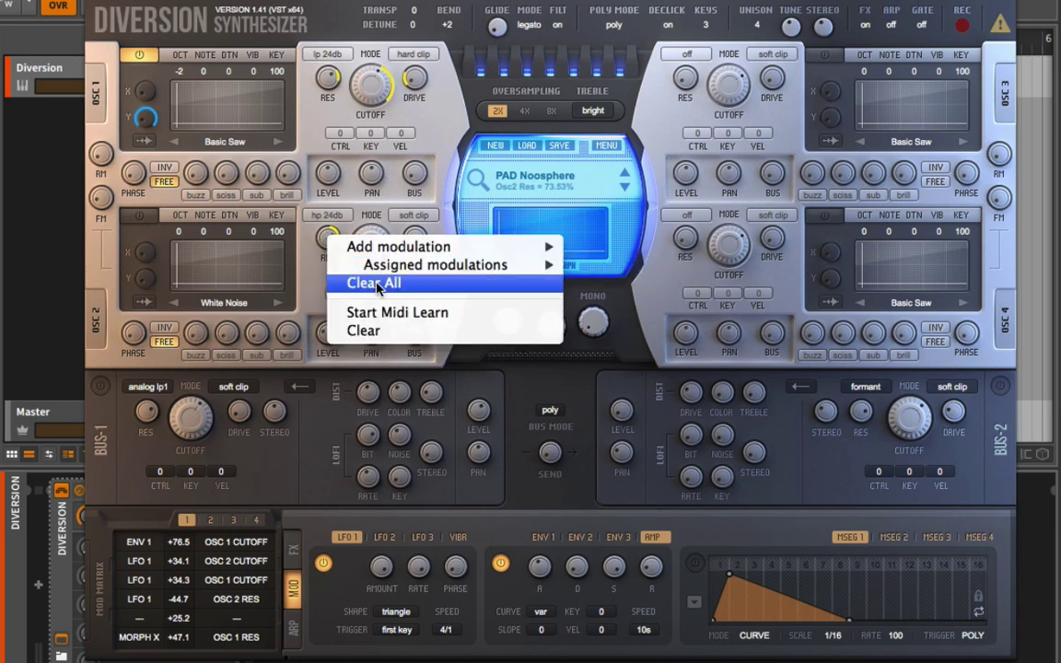
click(286, 241)
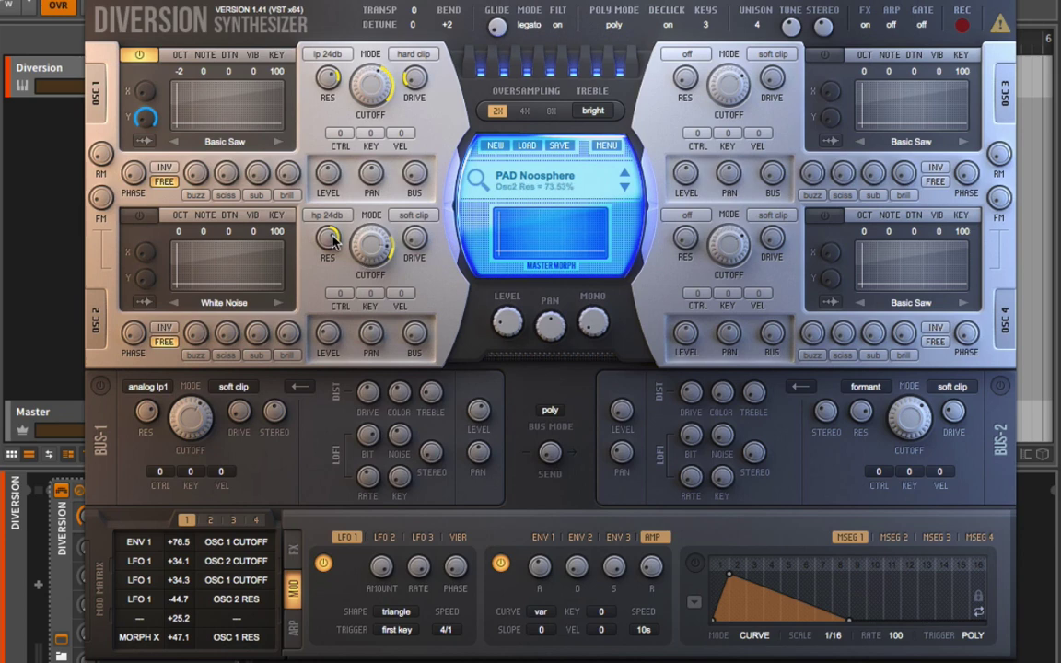
right_click(333, 241)
click(400, 281)
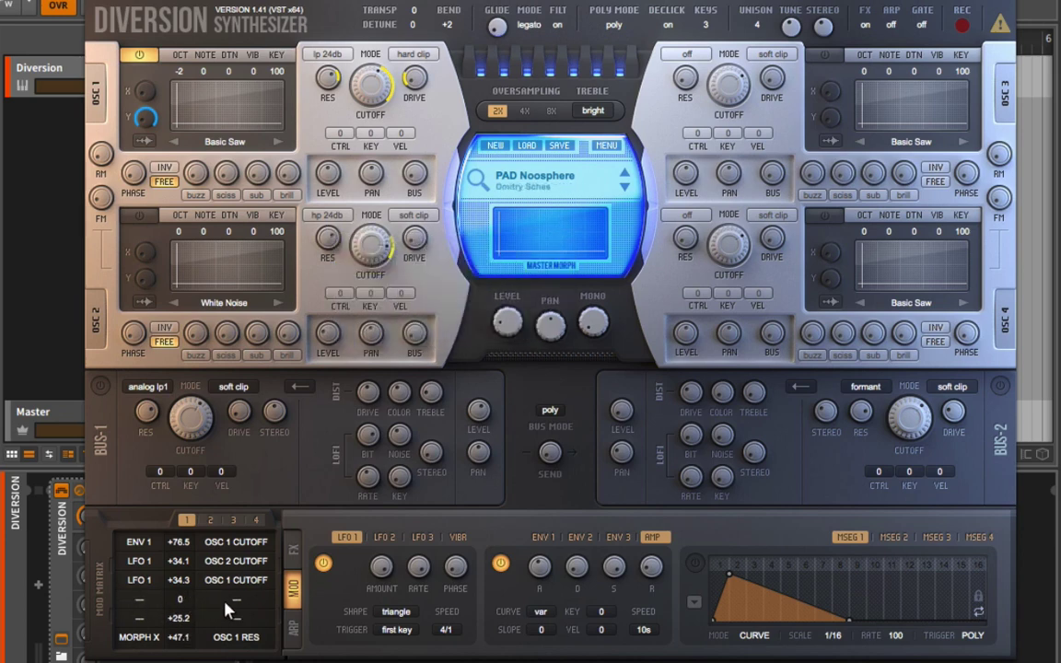
mouse_move(370, 244)
right_click(369, 244)
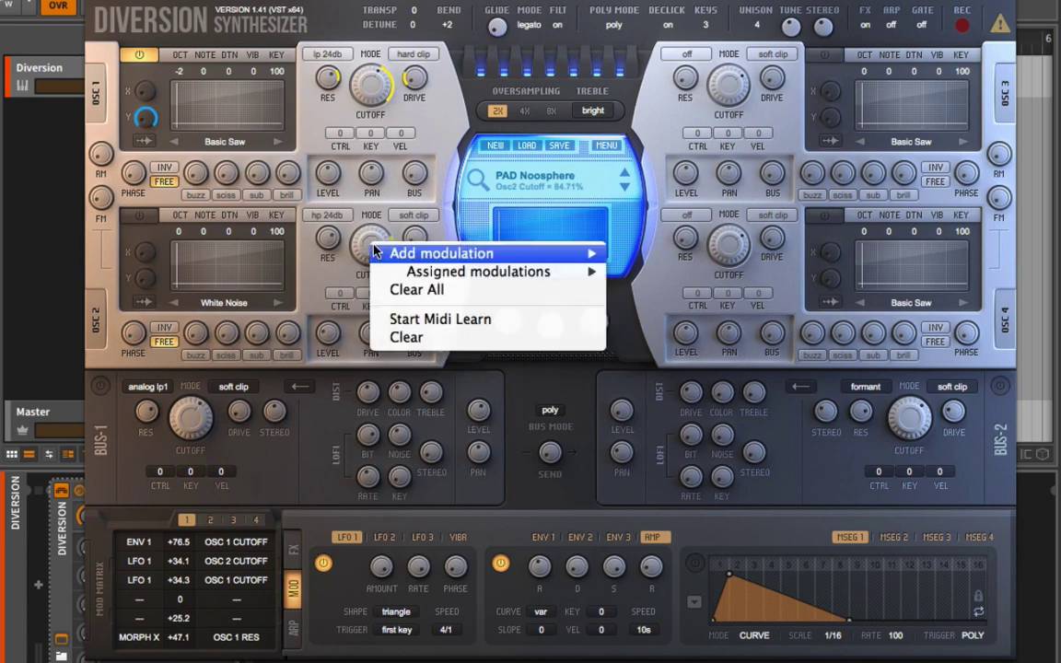
mouse_move(428, 279)
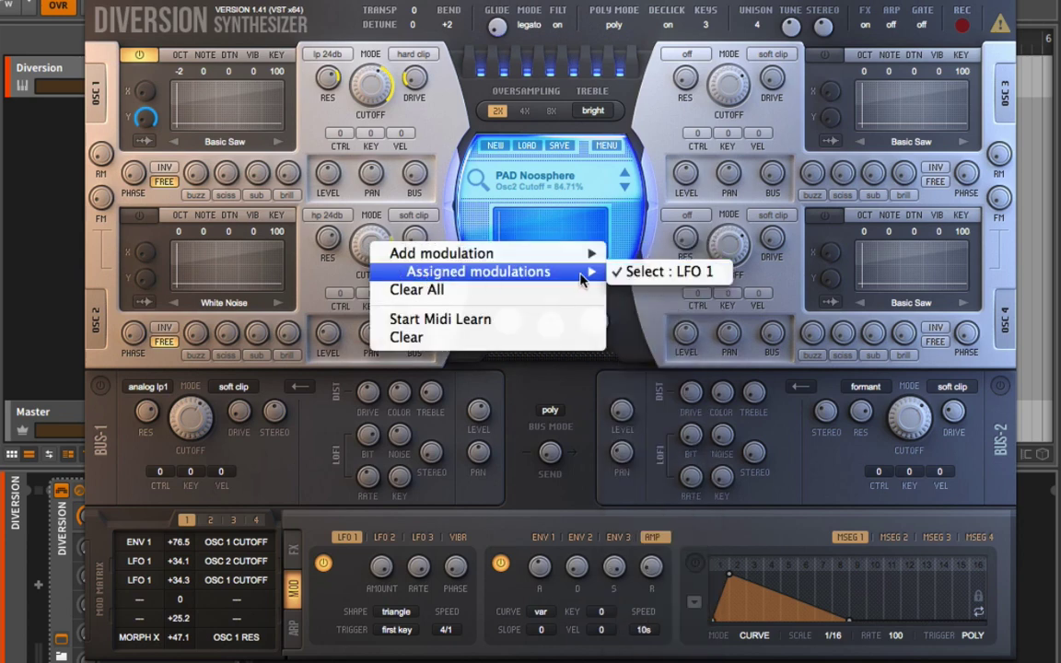
click(477, 291)
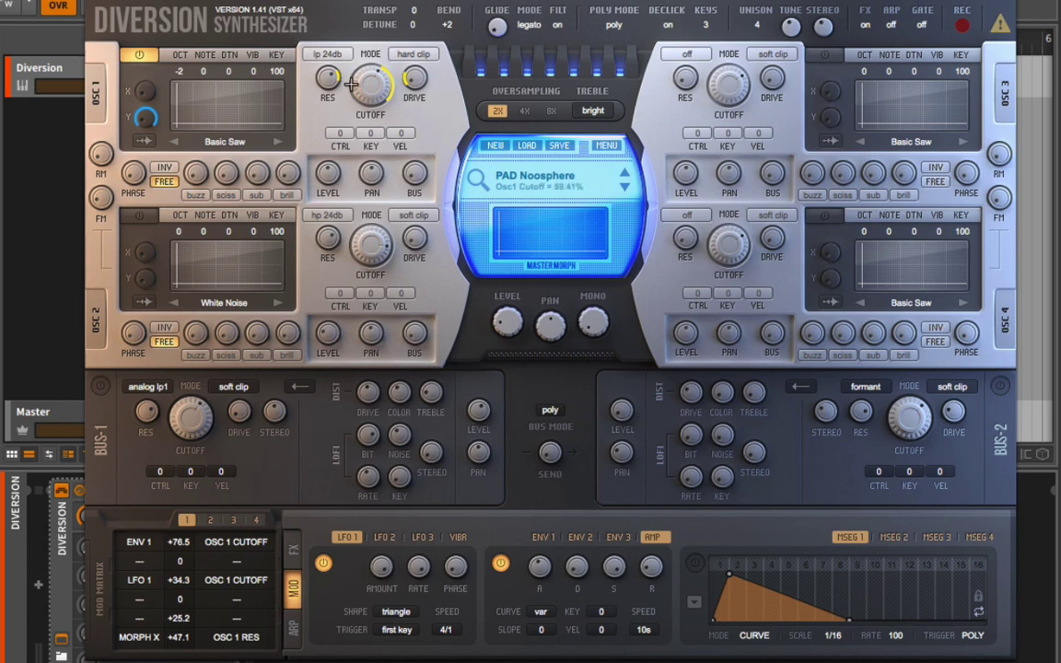
Lower OSC 1 cutoff to about 41% and raise its ENV 1 and LFO 1 modulation depths.
drag(360, 87, 355, 112)
scroll(365, 103, down, 5)
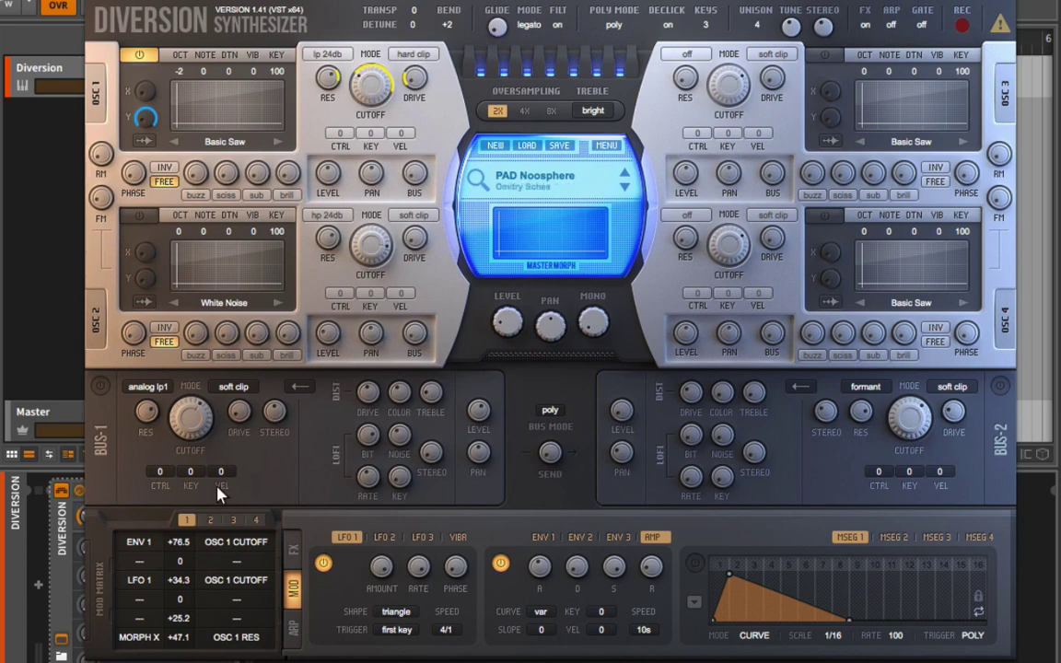
click(185, 543)
drag(186, 546, 196, 492)
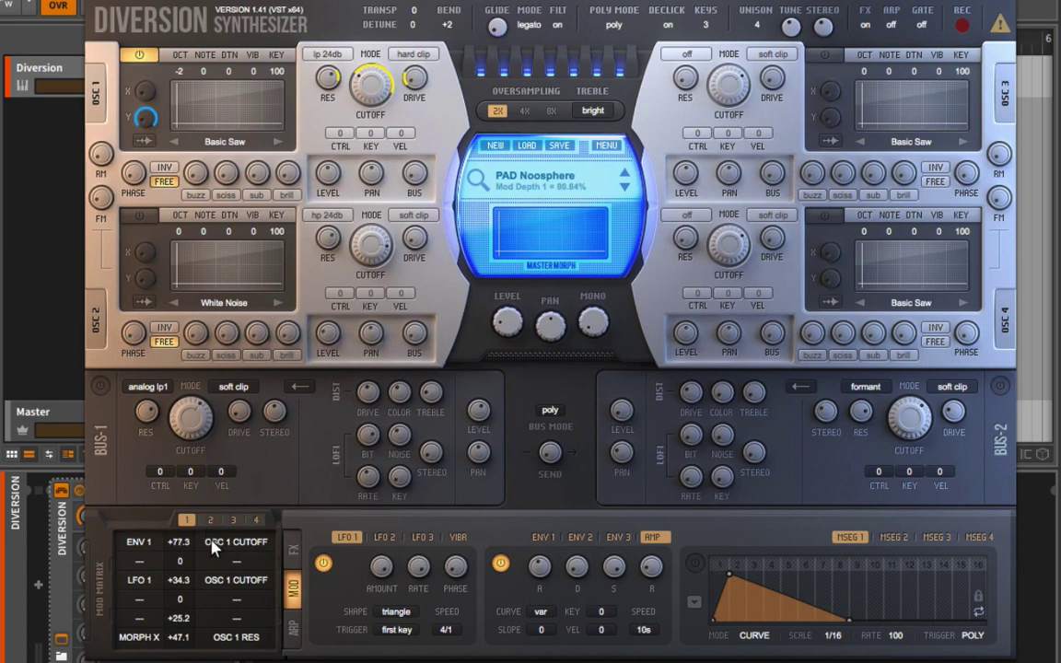
right_click(372, 88)
mouse_move(507, 108)
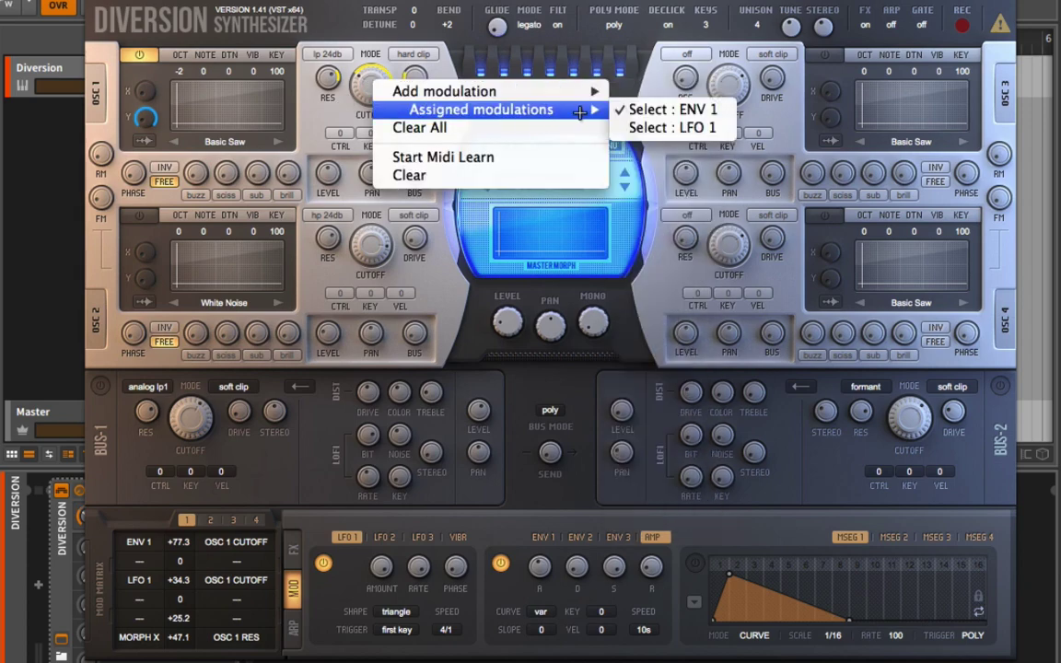
click(647, 125)
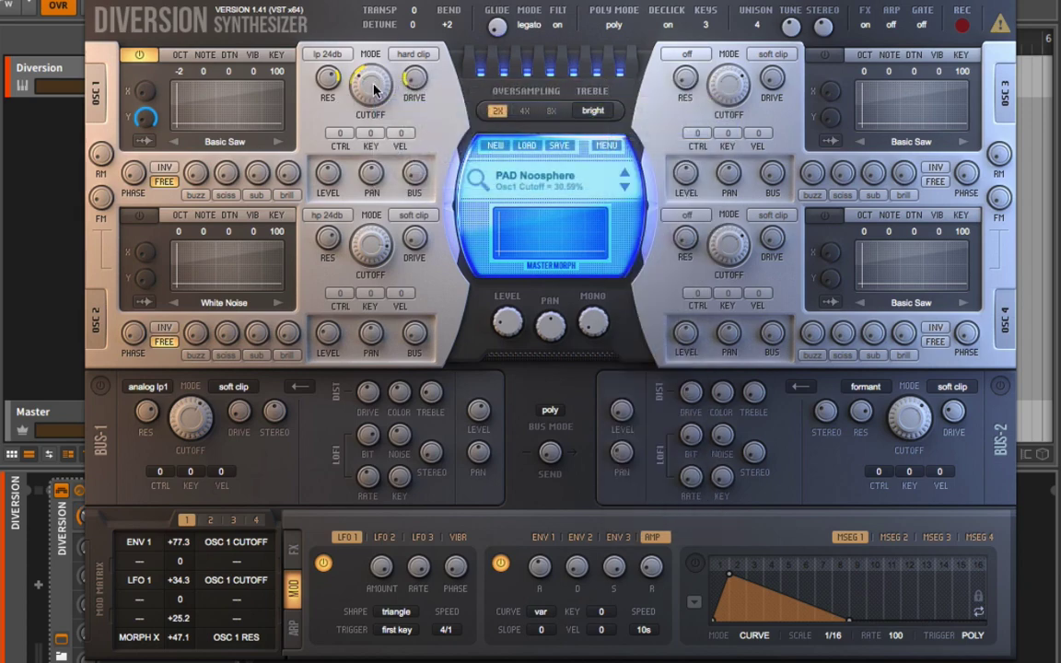
mouse_move(180, 578)
mouse_down()
mouse_move(171, 501)
mouse_move(184, 565)
mouse_move(173, 539)
mouse_move(173, 568)
mouse_up()
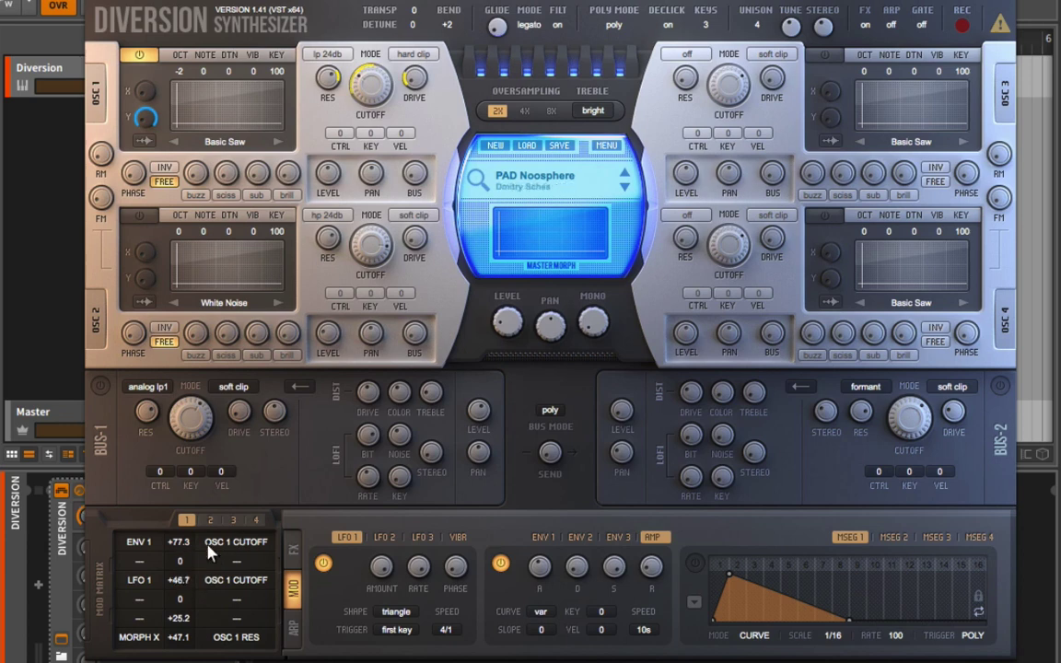
Clear all modulations from OSC 1 cutoff, removing its ENV 1 and LFO 1 routings.
right_click(379, 85)
mouse_move(516, 115)
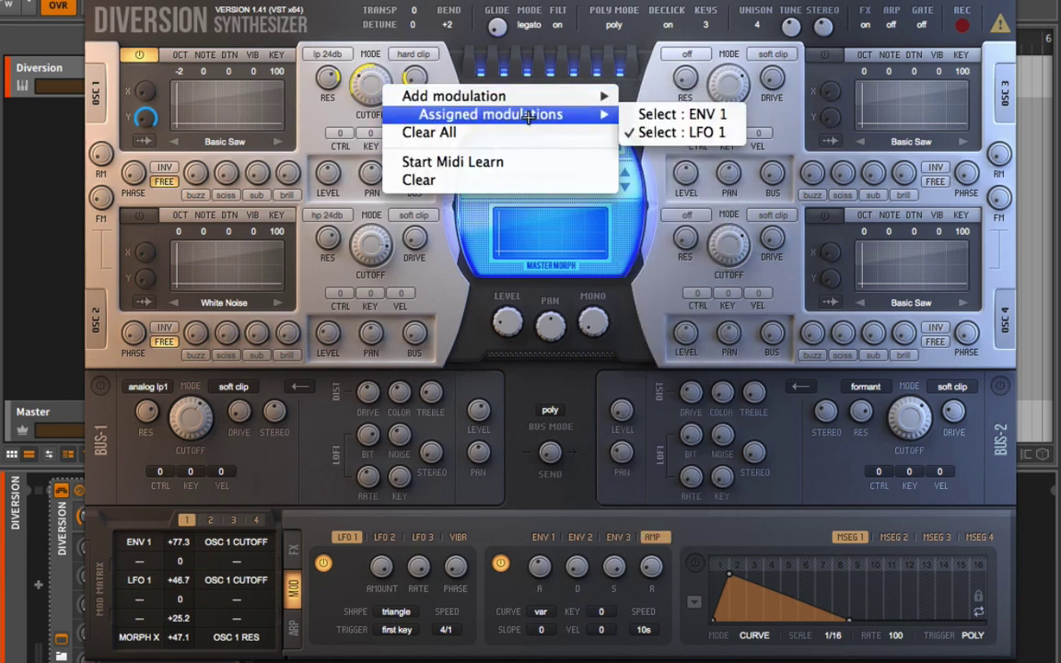
click(672, 114)
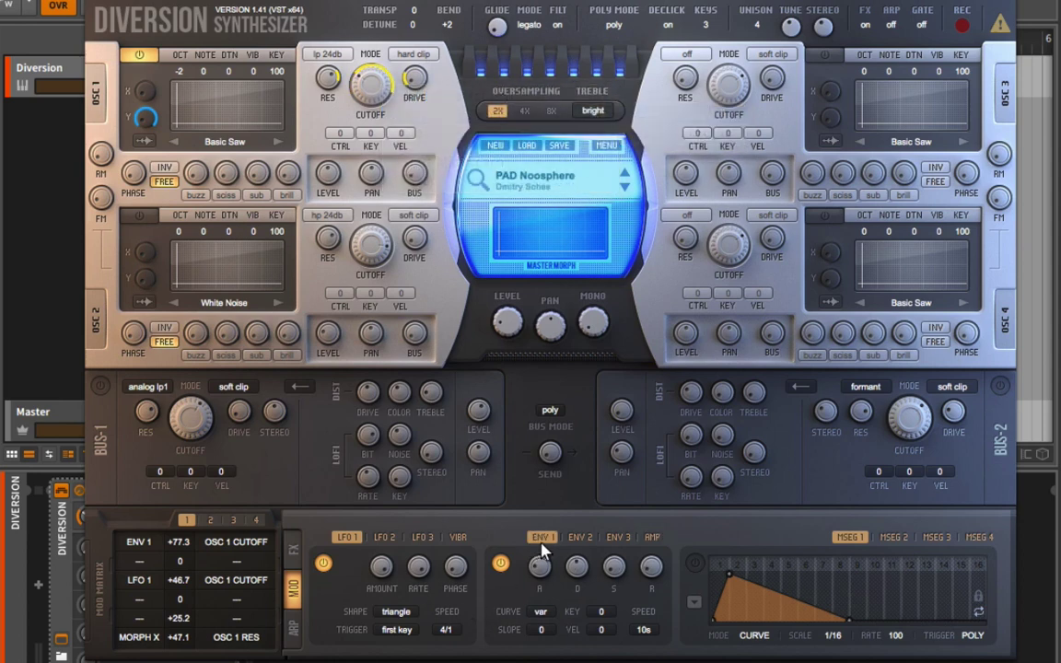
mouse_move(587, 578)
mouse_move(373, 87)
right_click(370, 101)
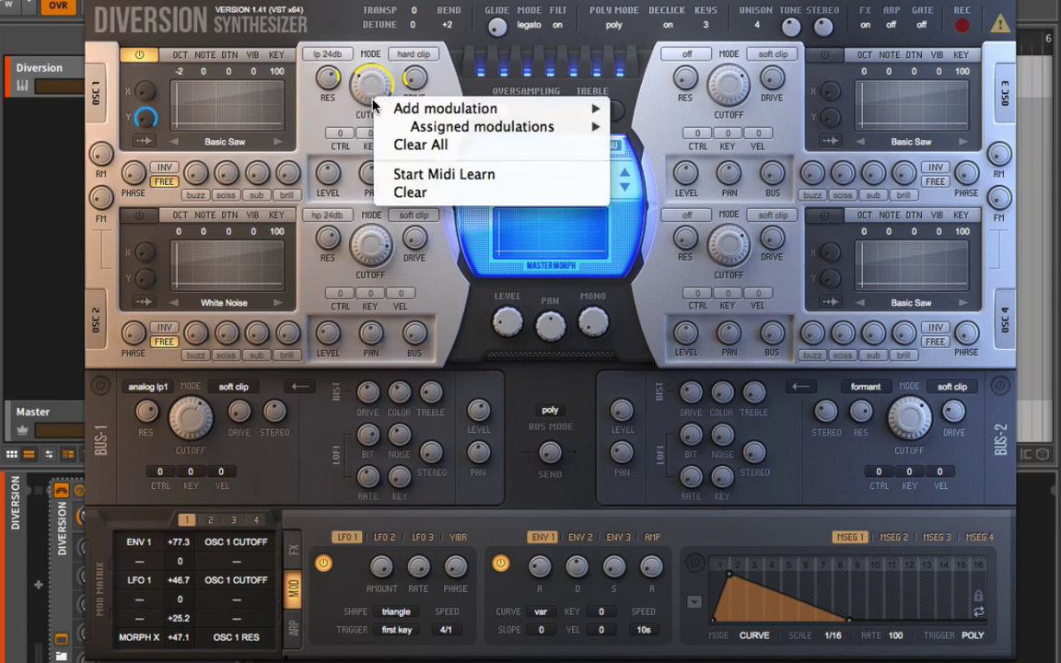
click(426, 145)
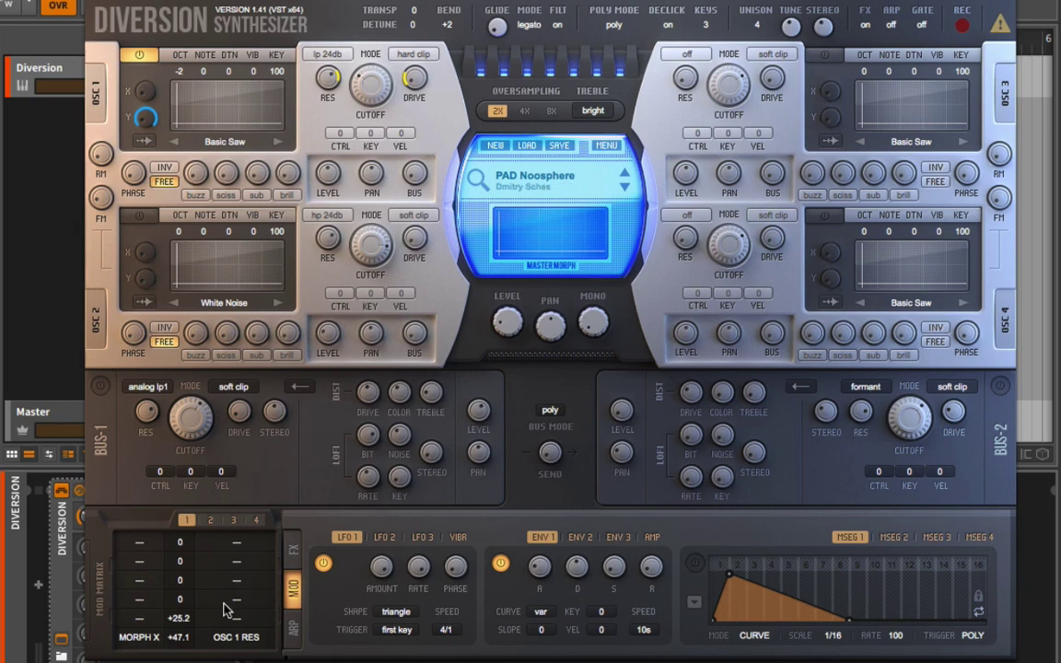
Check mod matrix page 2, return to page 1, and move the master morph position.
mouse_move(416, 92)
click(211, 521)
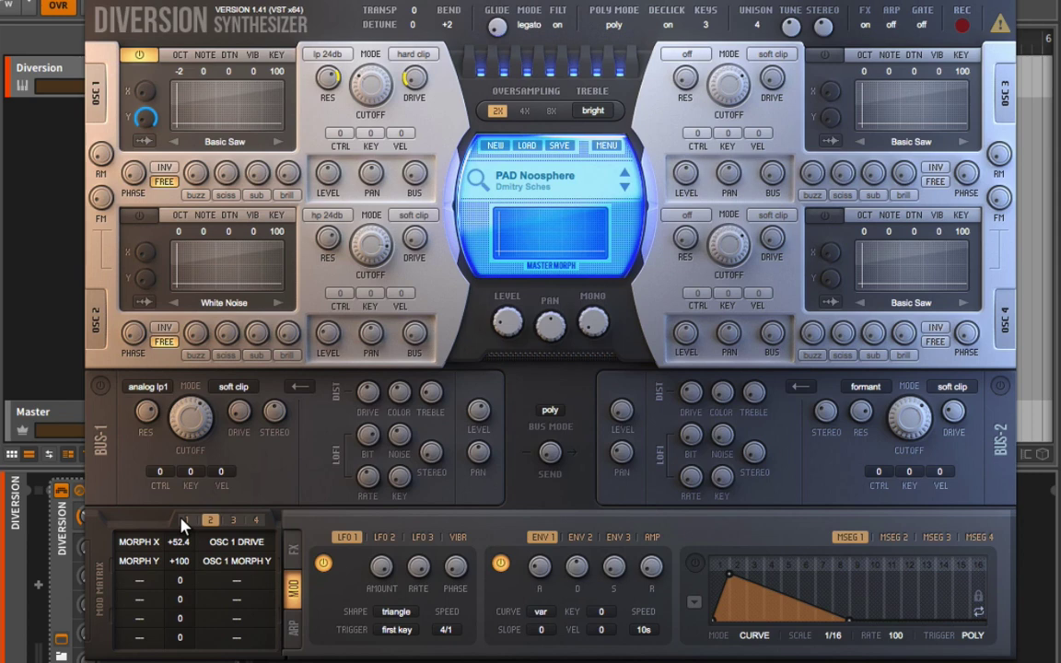
click(184, 521)
drag(510, 241, 532, 231)
Look at the morph pad's MIDI-learn options, then shift the master morph position right.
right_click(516, 237)
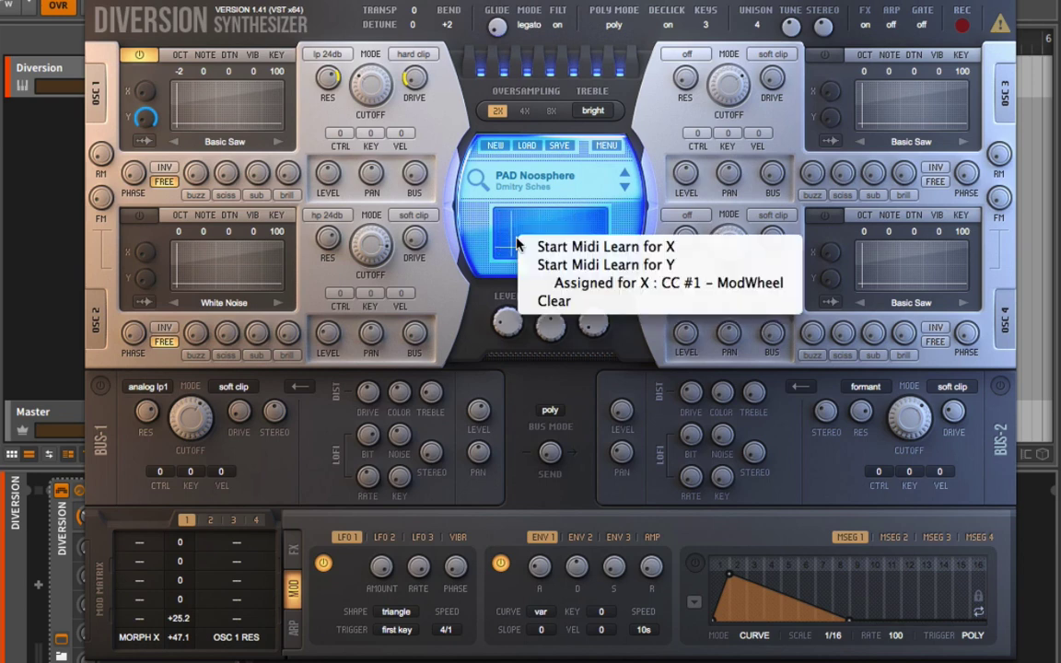
click(500, 245)
right_click(512, 238)
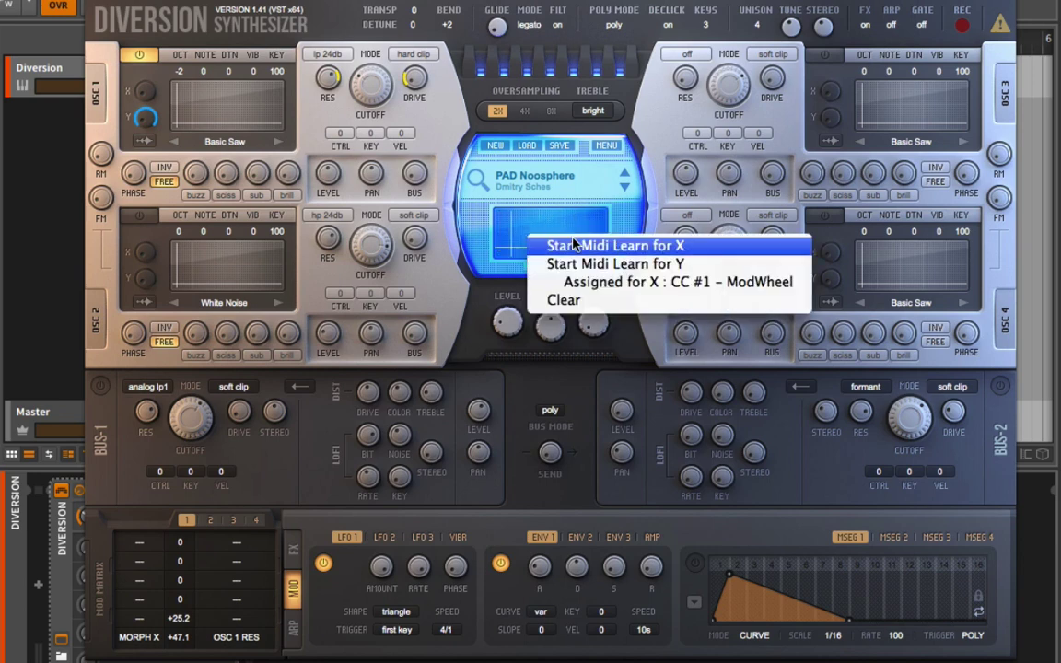
click(515, 243)
drag(518, 243, 589, 229)
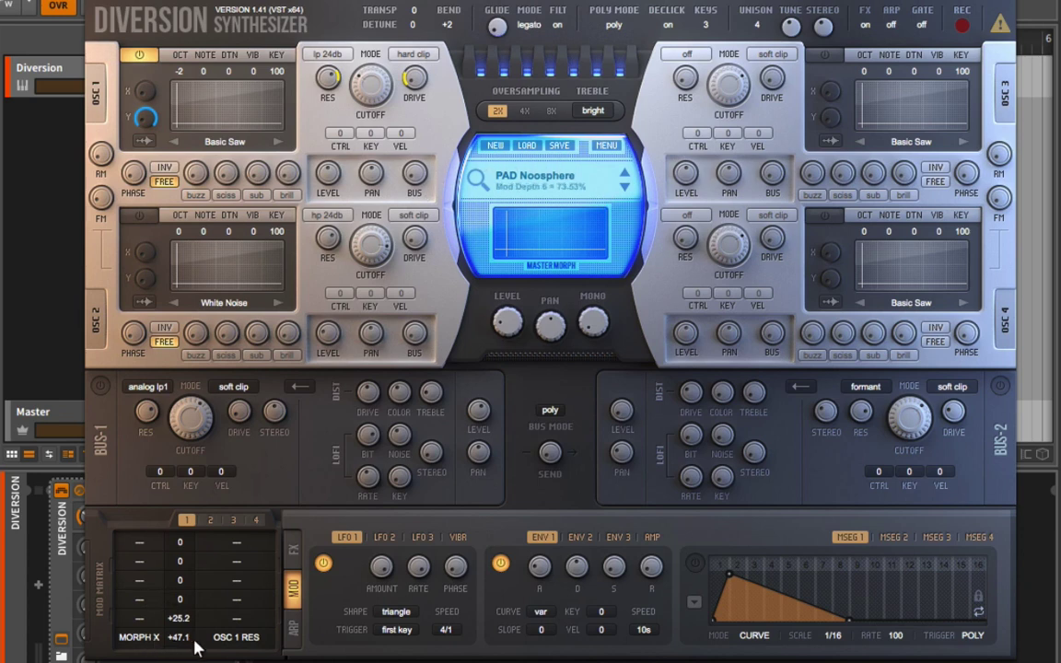
Clear all modulations from OSC 1 drive, resonance and morph Y, checking matrix page 2.
right_click(427, 84)
click(442, 123)
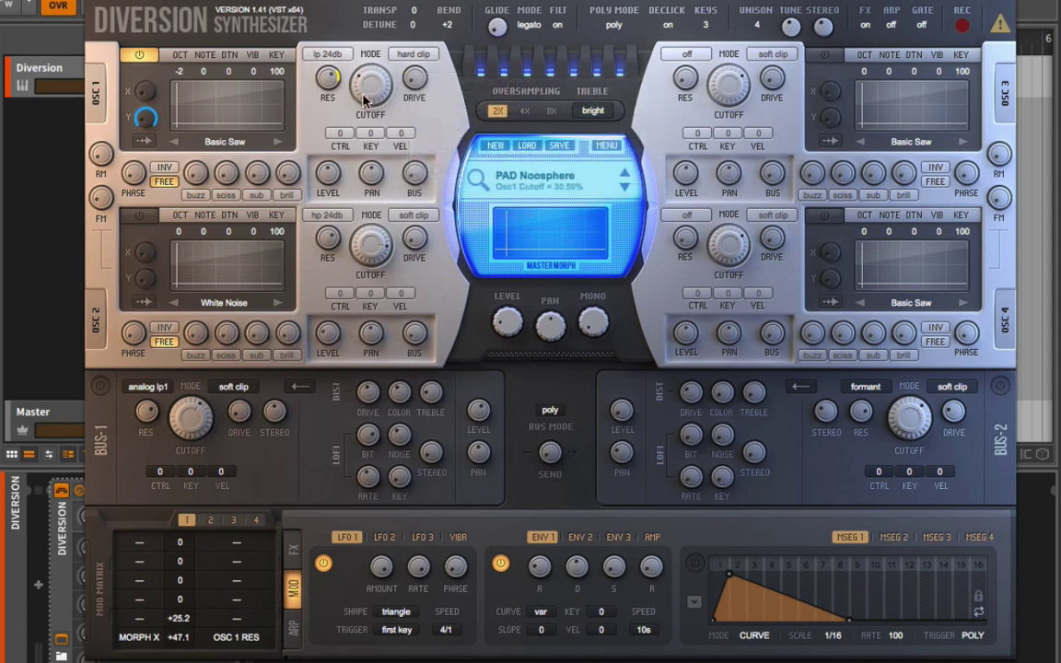
right_click(349, 86)
click(359, 128)
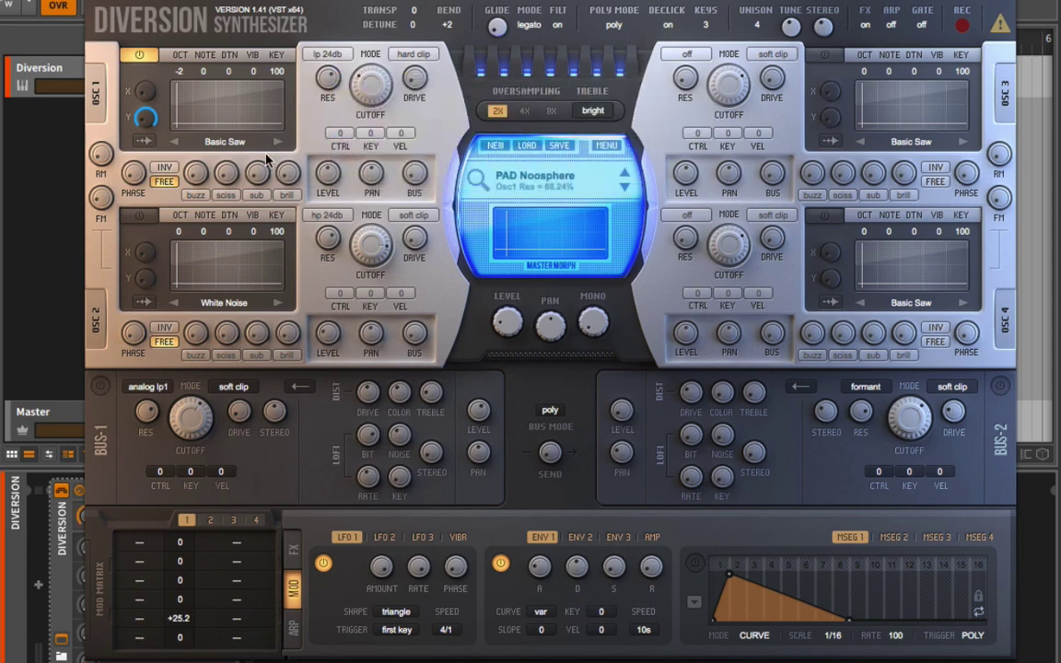
click(209, 519)
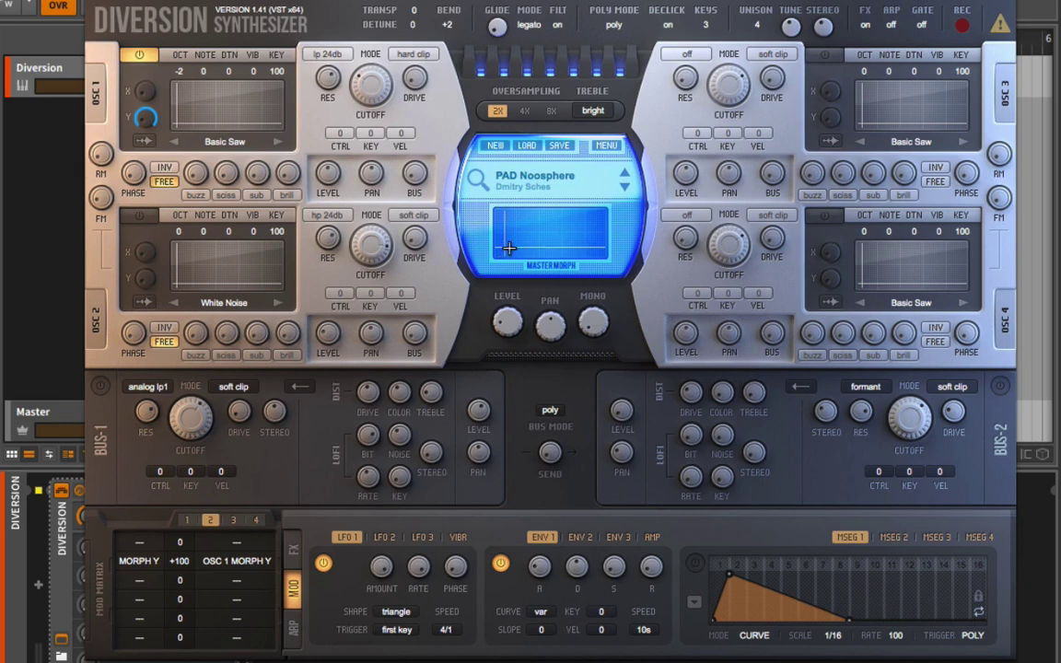
mouse_move(508, 248)
mouse_down()
mouse_move(584, 252)
mouse_move(593, 241)
mouse_move(511, 239)
mouse_up()
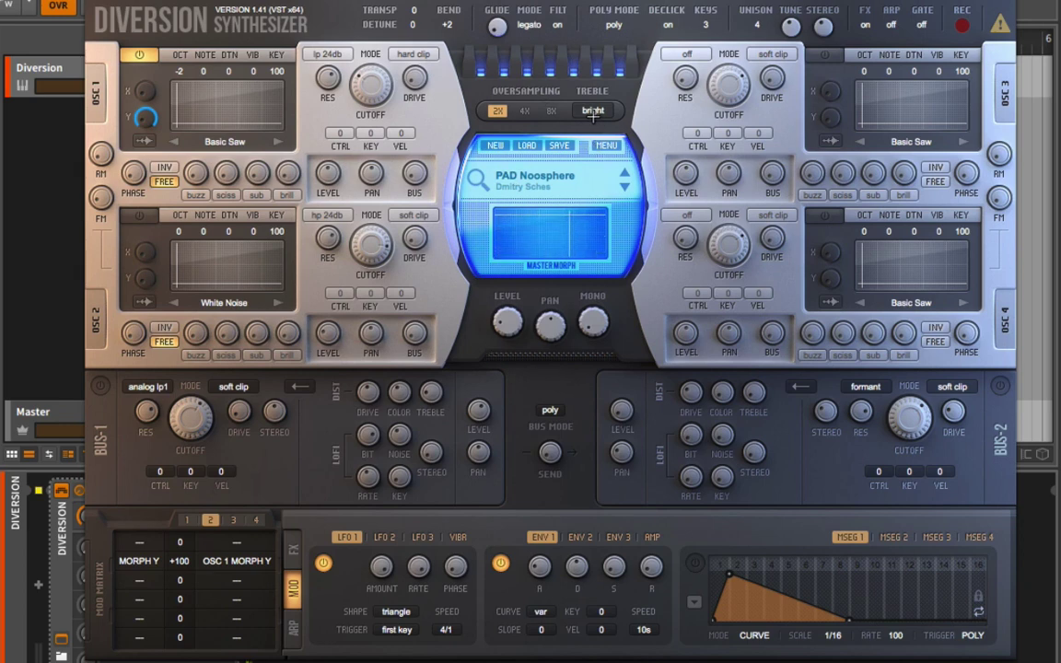
right_click(143, 118)
click(249, 160)
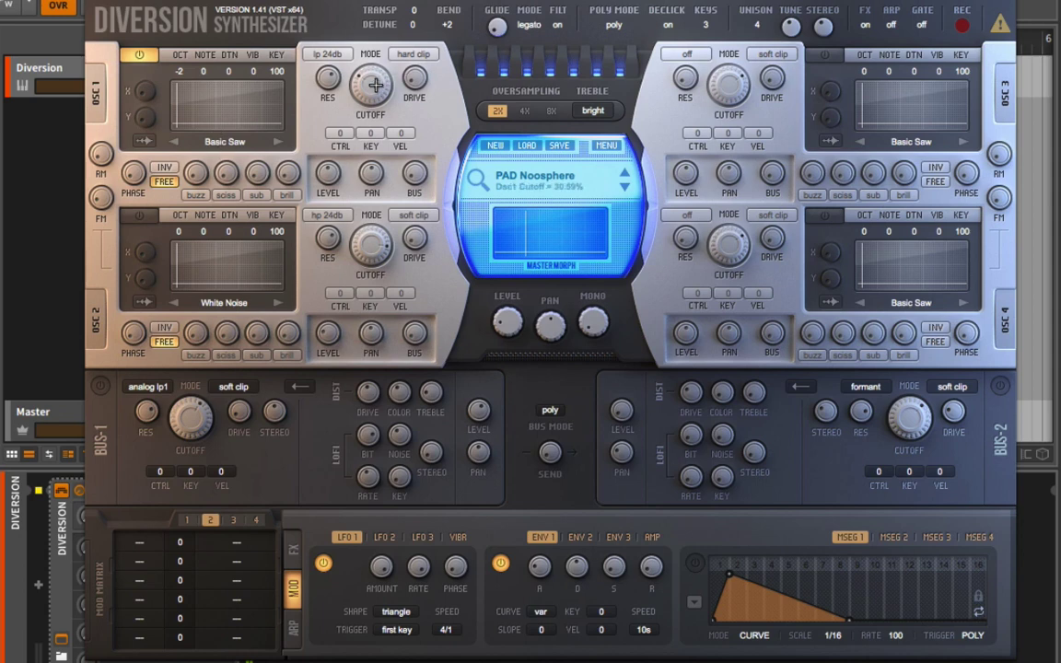
Turn OSC 1 cutoff fully up to 100% and show the AMP envelope settings.
scroll(373, 86, up, 6)
drag(370, 88, 377, 11)
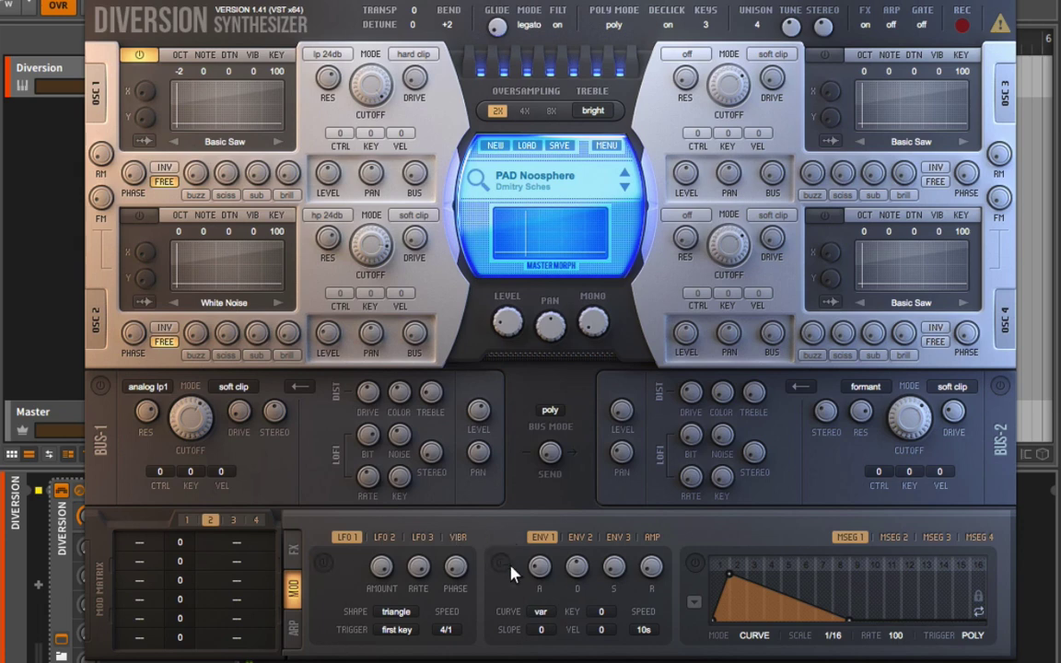
click(650, 537)
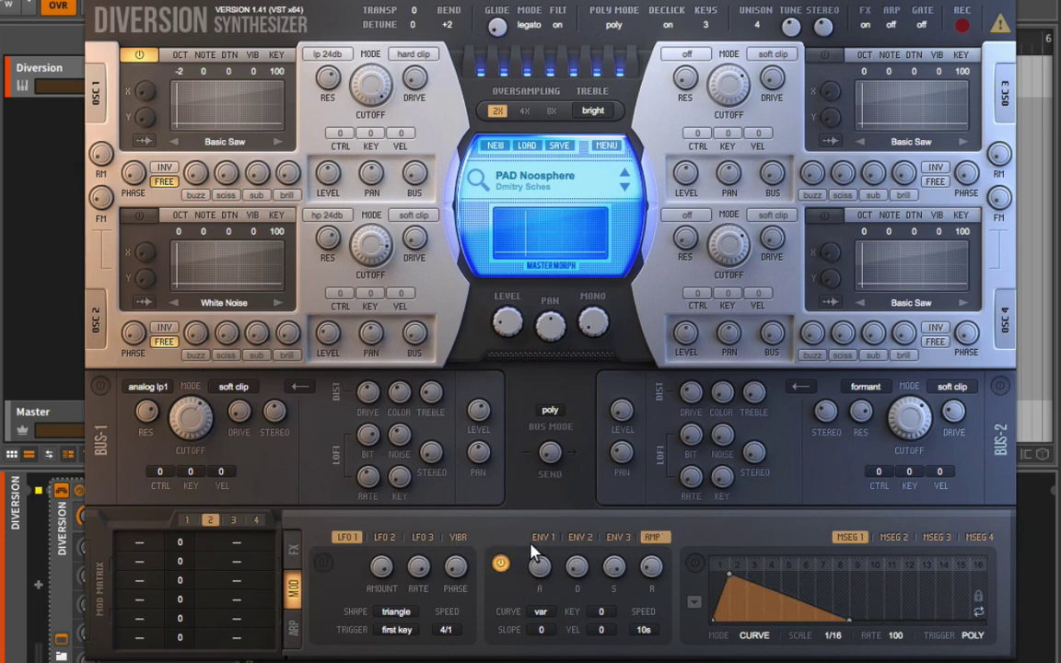
mouse_move(543, 588)
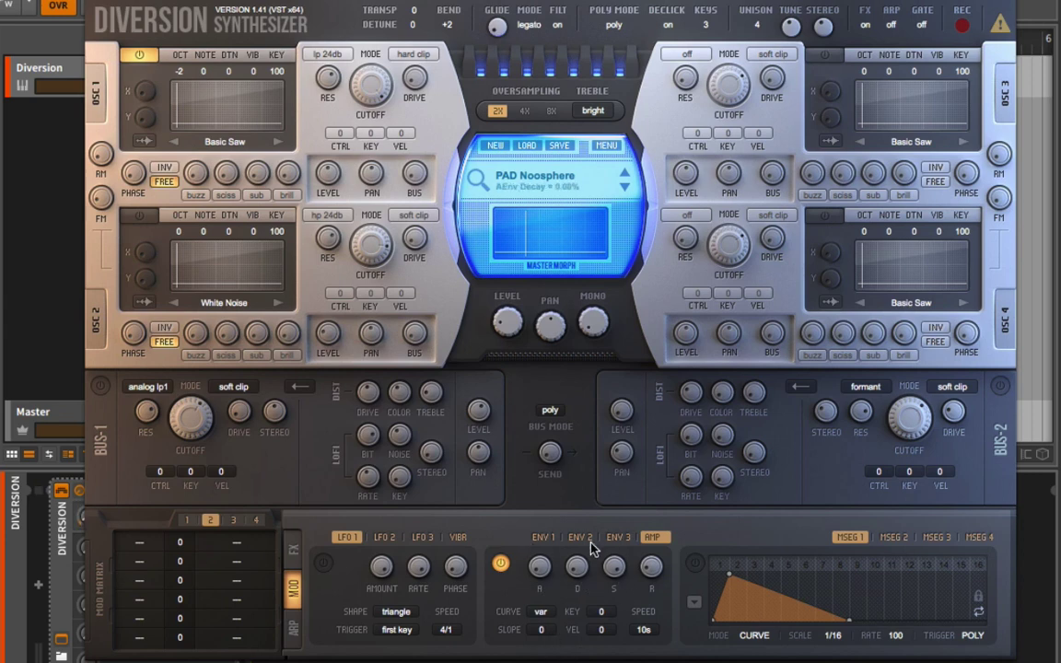
mouse_move(657, 577)
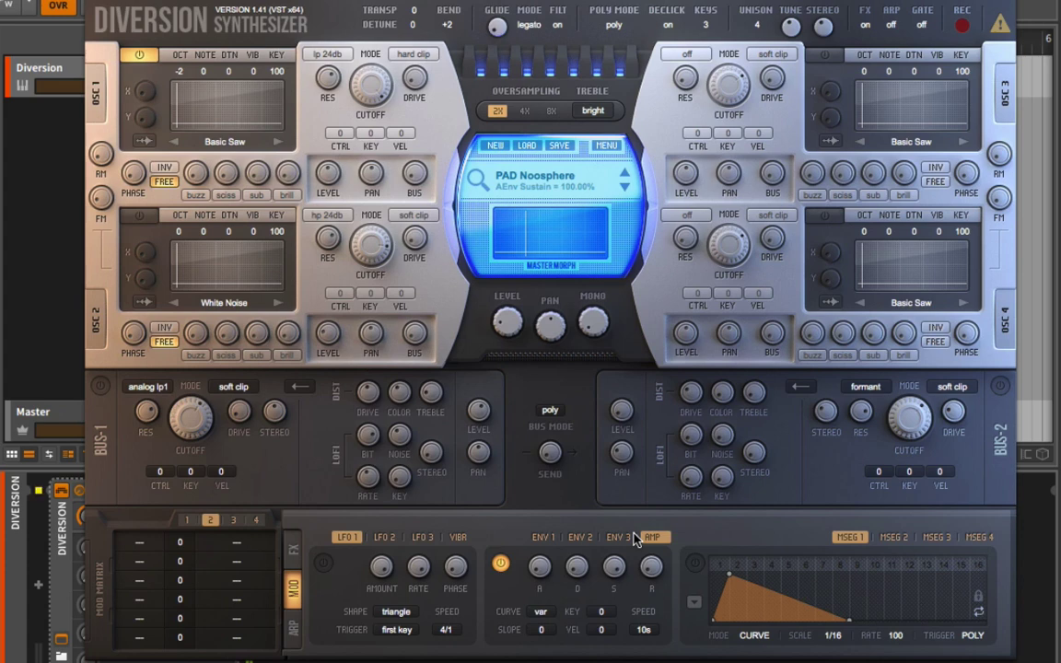
mouse_move(328, 89)
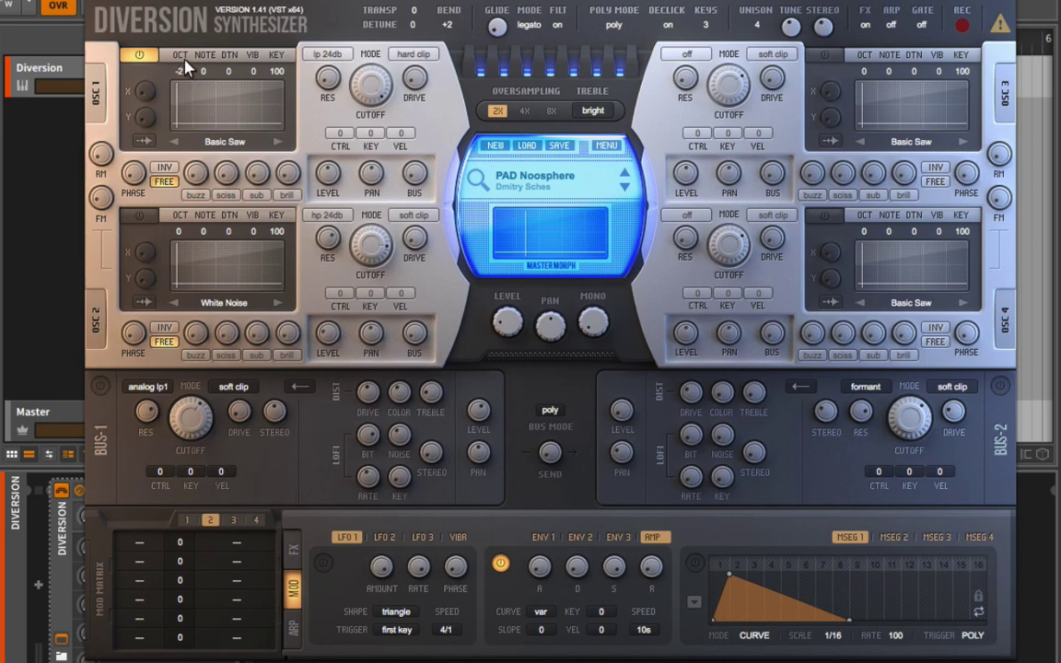
Raise the OSC 1 octave from -2 to 0.
drag(183, 74, 195, 51)
scroll(707, 27, up, 2)
Set unison to 1 voice, adjust the master level, and load the Default factory preset.
click(757, 27)
click(782, 32)
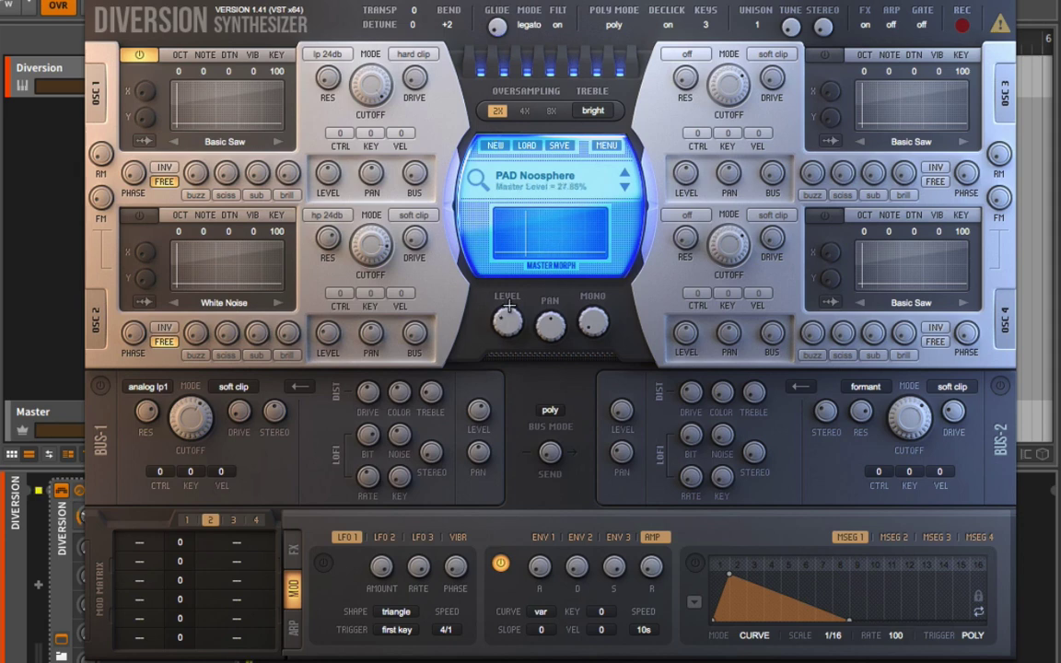
drag(510, 306, 512, 295)
drag(511, 286, 512, 296)
click(496, 145)
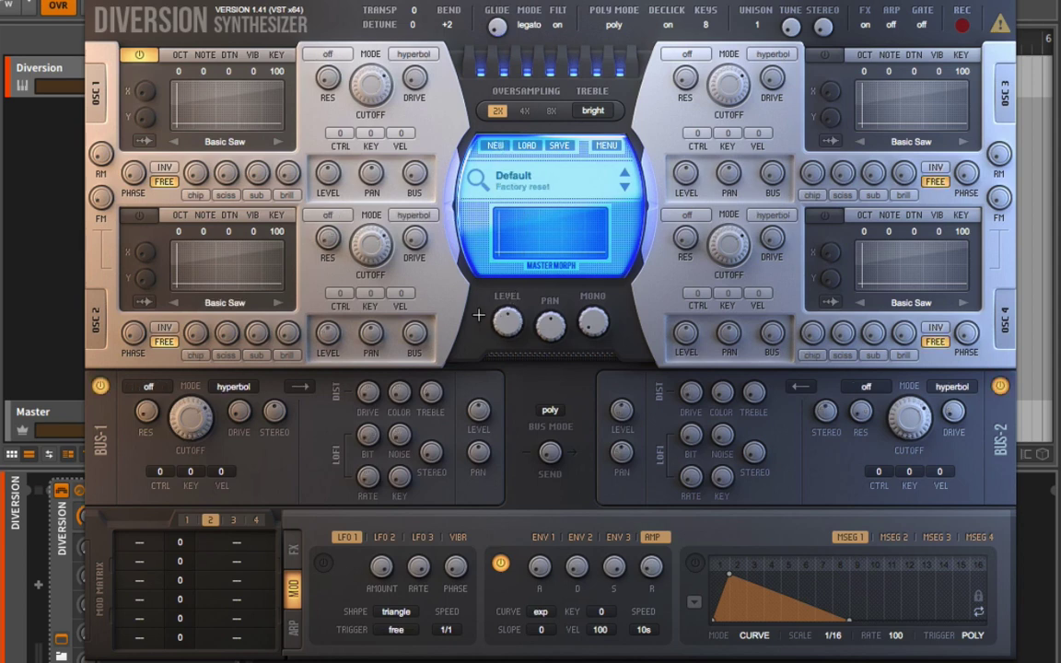